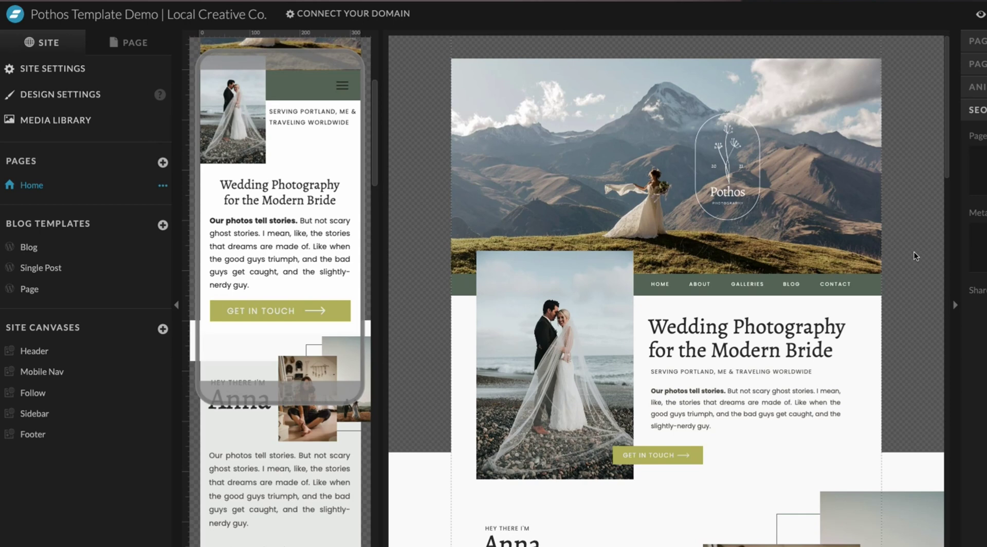
Examine the Home page's layer lists for the Header and Intro canvases and match the Intro tagline and paragraph to their layers
{"action": "left_click", "coordinate": [143, 40]}
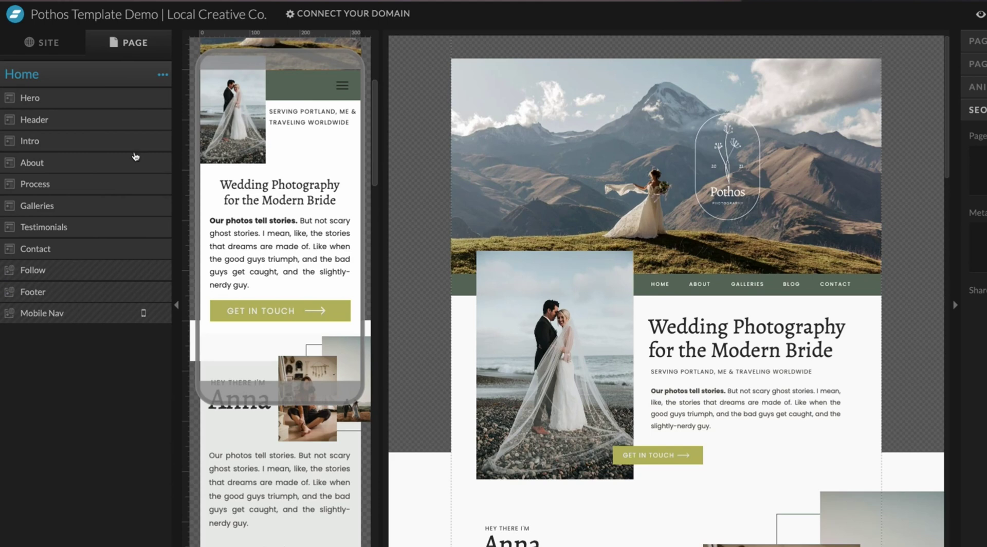
{"action": "left_click", "coordinate": [82, 123]}
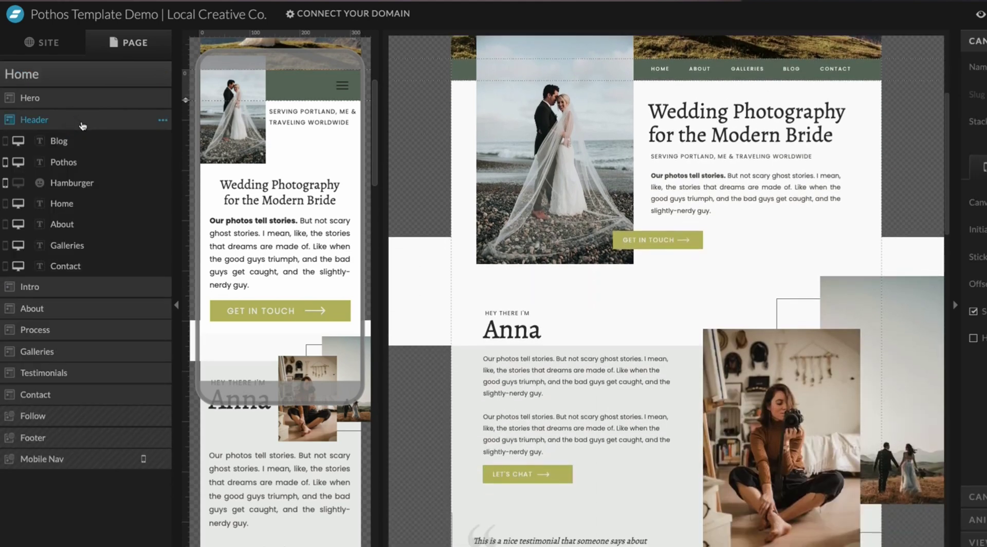
{"action": "left_click", "coordinate": [735, 106]}
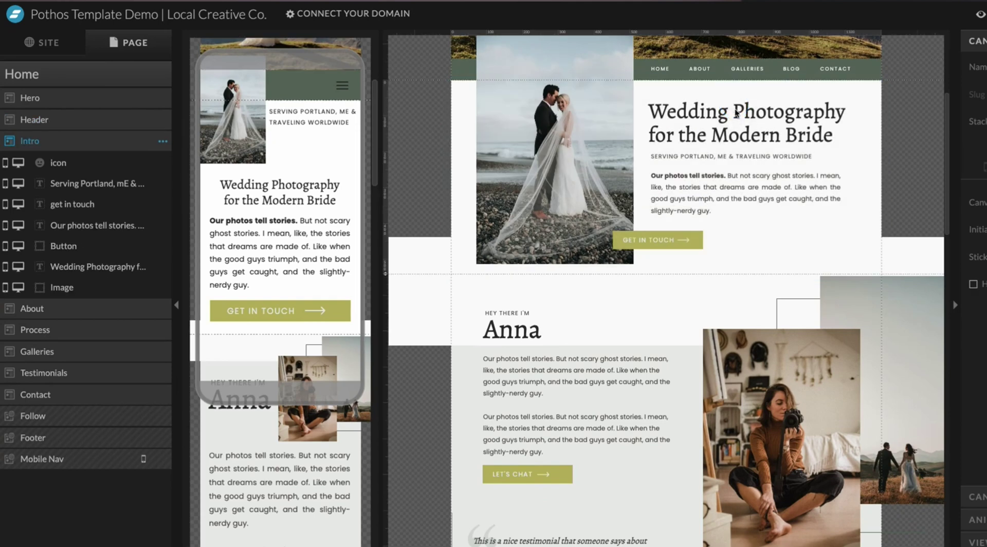
{"action": "left_click", "coordinate": [737, 157]}
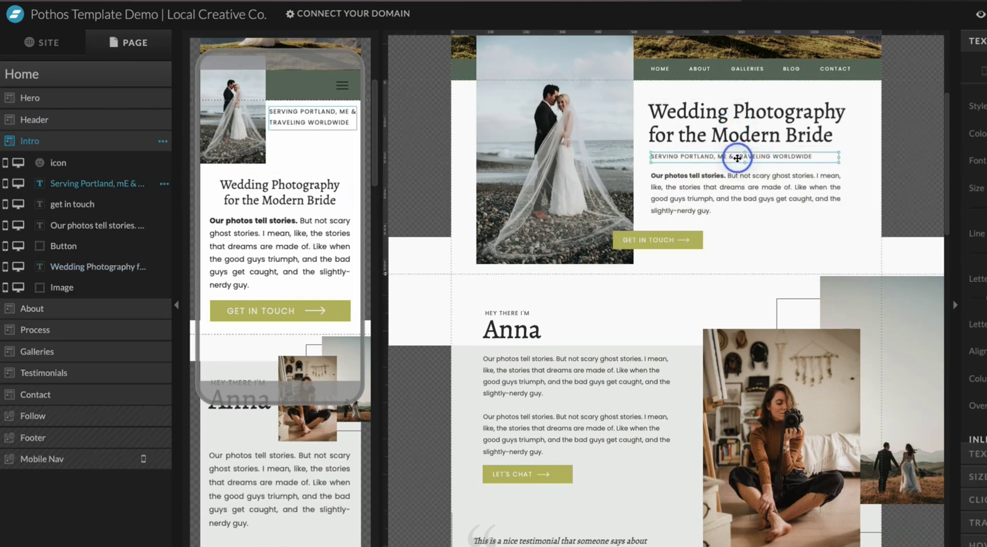
{"action": "left_click", "coordinate": [738, 191]}
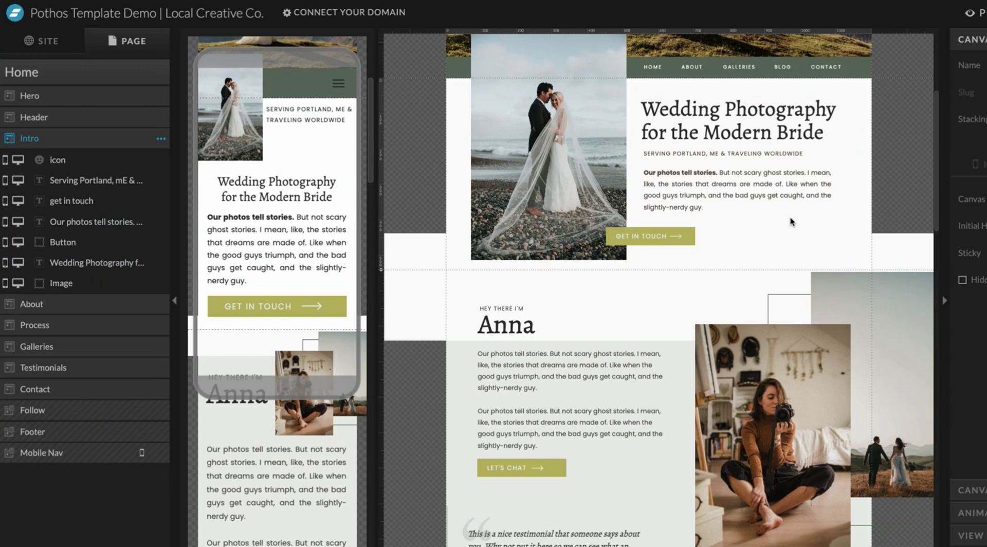
Reorder the Intro canvas layers so the heading is lowest, the tagline directly above it, and the body paragraph above the tagline
{"action": "left_click", "coordinate": [722, 106]}
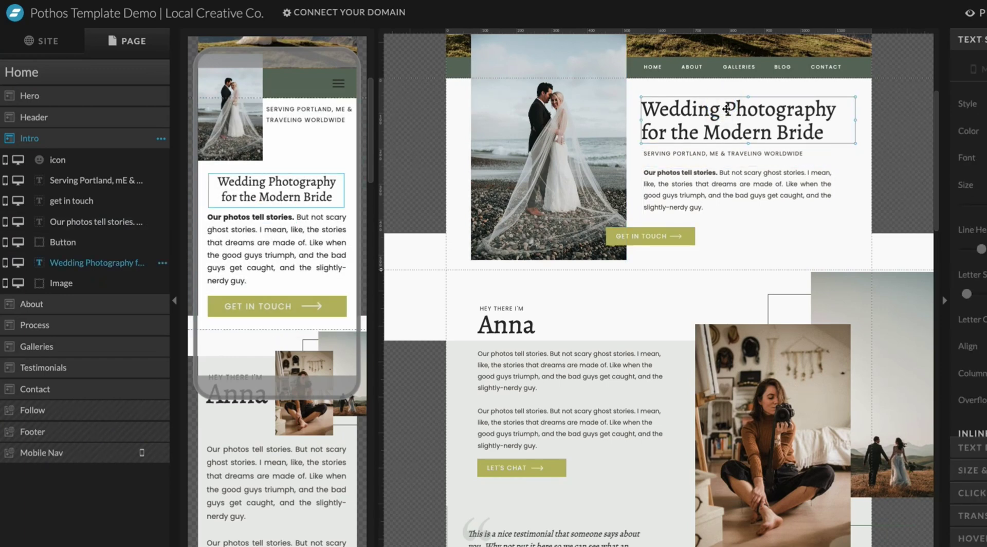
{"action": "left_click_drag", "start_coordinate": [67, 265], "coordinate": [61, 287]}
{"action": "left_click", "coordinate": [667, 155]}
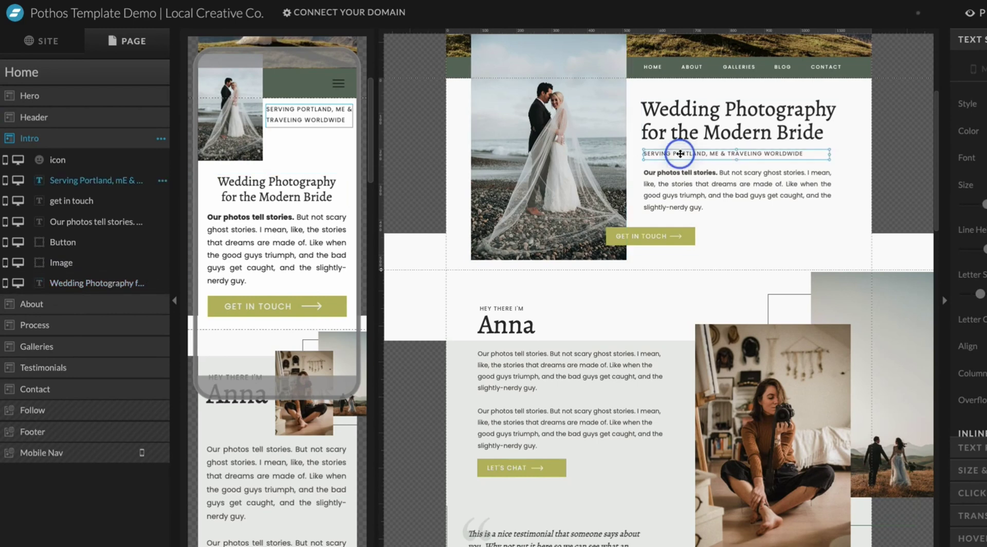
{"action": "left_click_drag", "start_coordinate": [127, 180], "coordinate": [123, 260]}
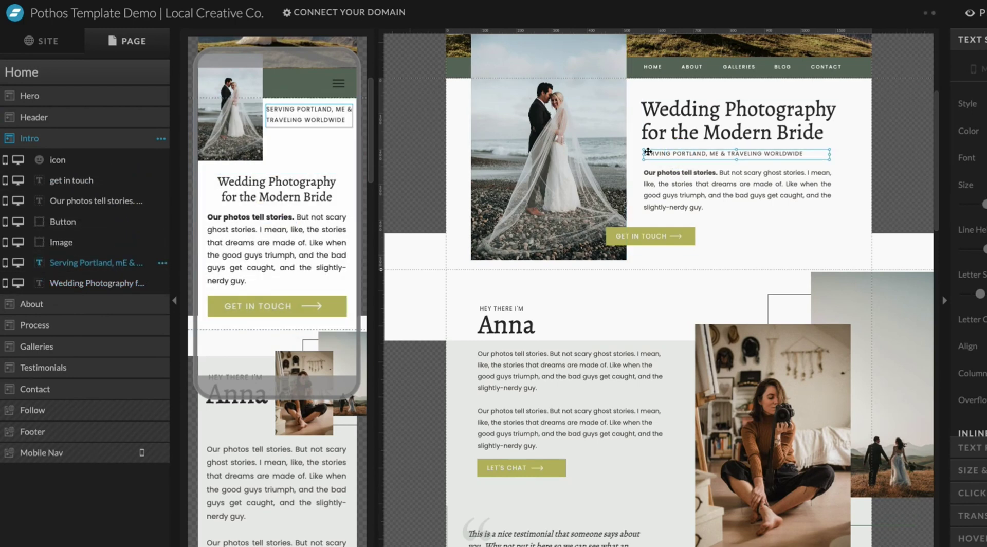
{"action": "left_click", "coordinate": [73, 201]}
{"action": "left_click_drag", "start_coordinate": [74, 201], "coordinate": [74, 254]}
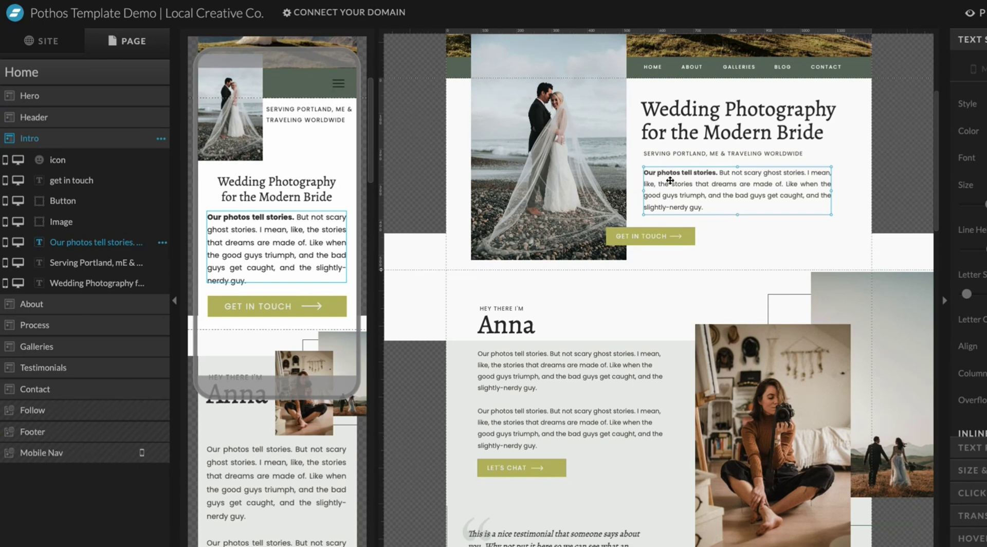
{"action": "left_click", "coordinate": [97, 284]}
{"action": "left_click", "coordinate": [100, 264]}
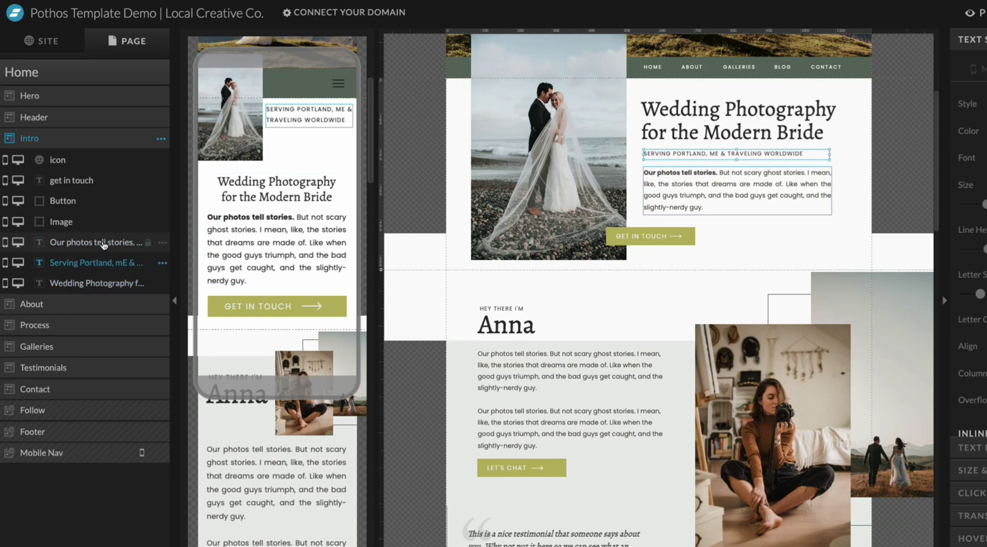
{"action": "left_click", "coordinate": [103, 243]}
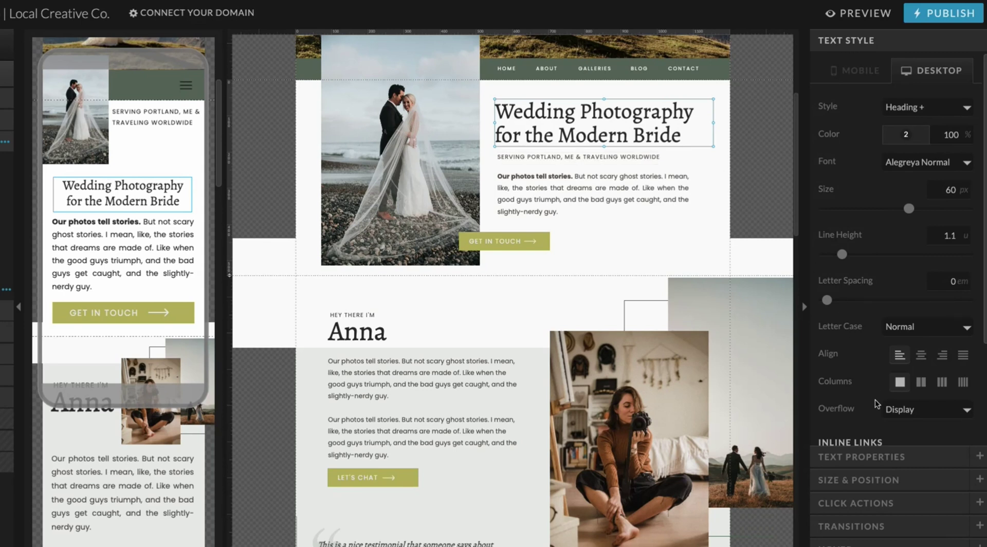
Set the text tag of the "Wedding Photography for the Modern Bride" heading to h1
{"action": "left_click", "coordinate": [880, 456]}
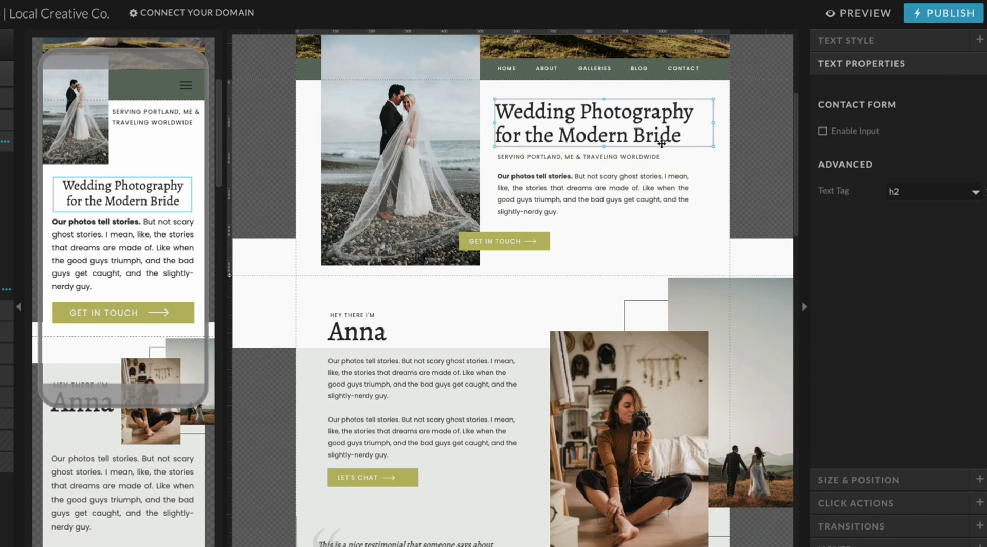
{"action": "left_click", "coordinate": [941, 195]}
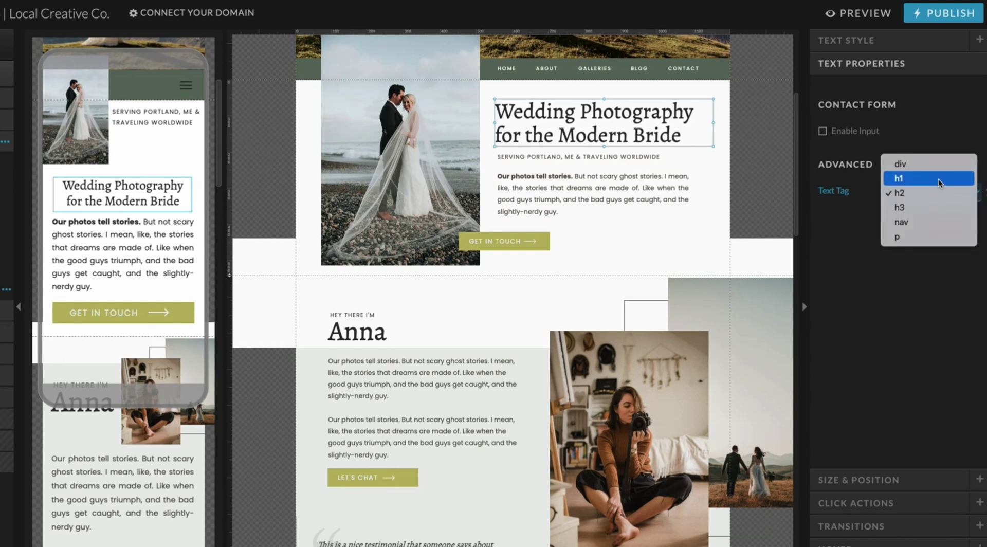
{"action": "left_click", "coordinate": [938, 180]}
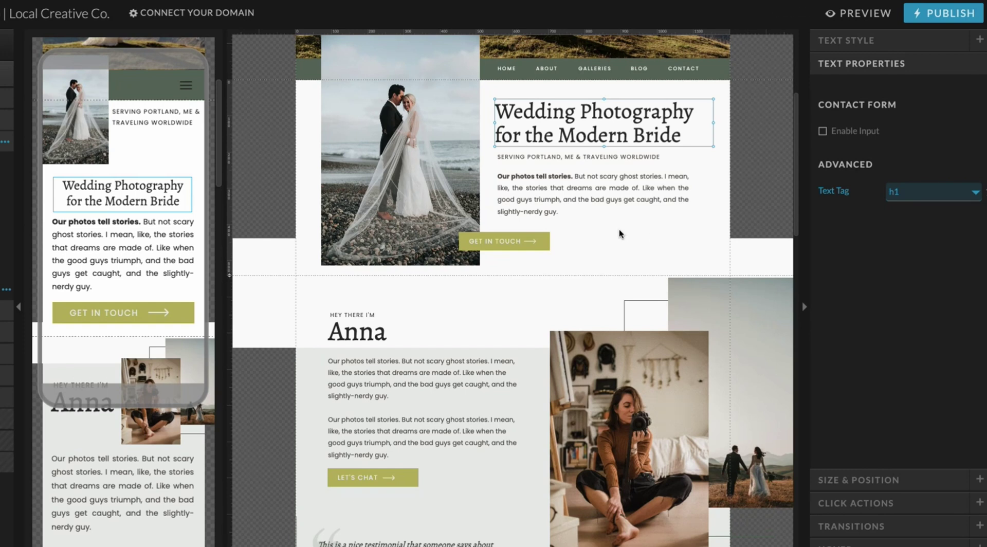
Check the text tags of the Intro tagline, body paragraph, Get in Touch button text and the Home navigation link
{"action": "left_click", "coordinate": [621, 158]}
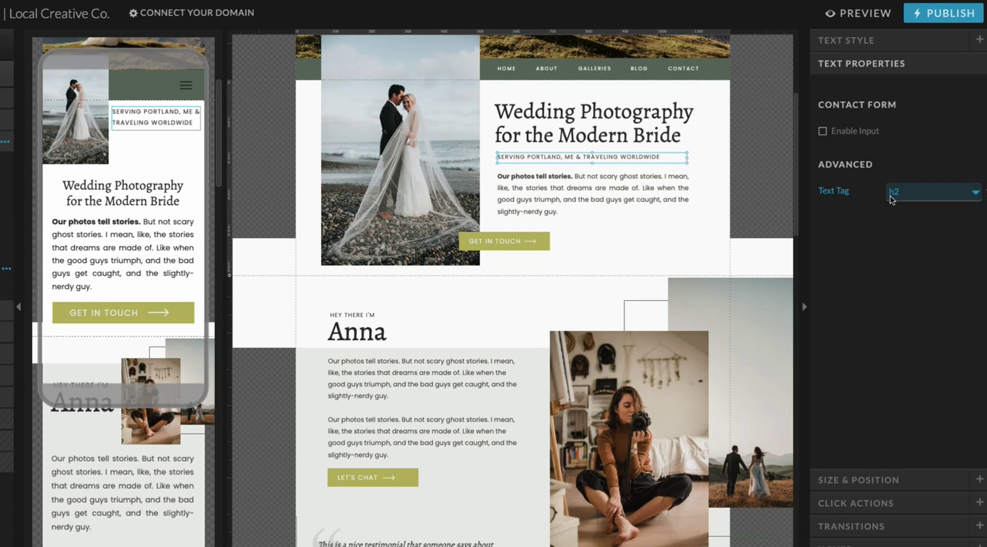
{"action": "left_click", "coordinate": [636, 201]}
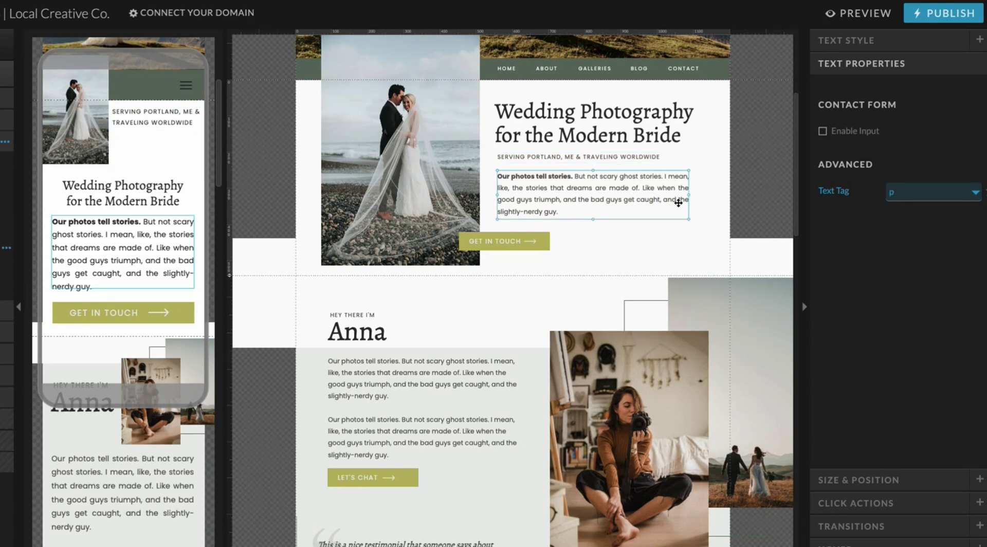
{"action": "left_click", "coordinate": [911, 194]}
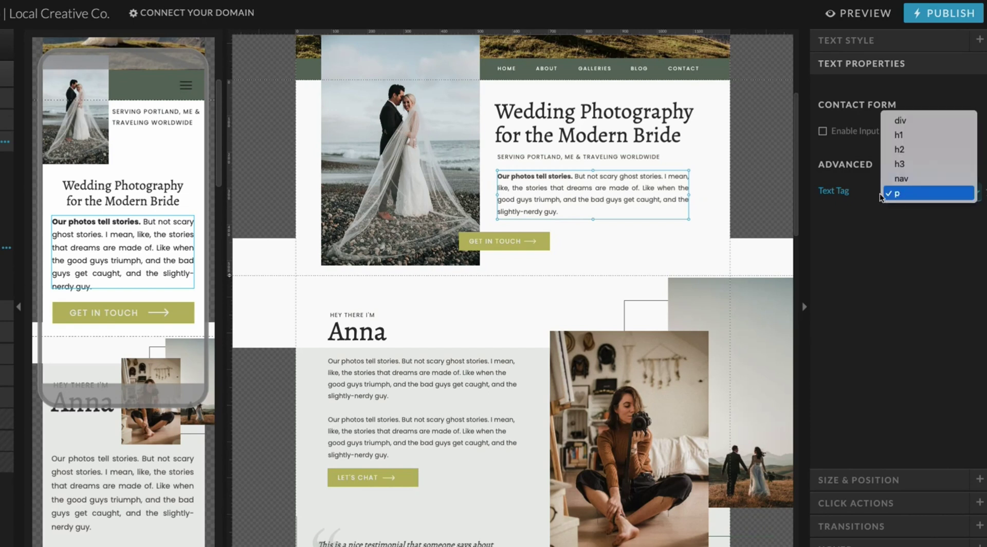
{"action": "left_click", "coordinate": [545, 246]}
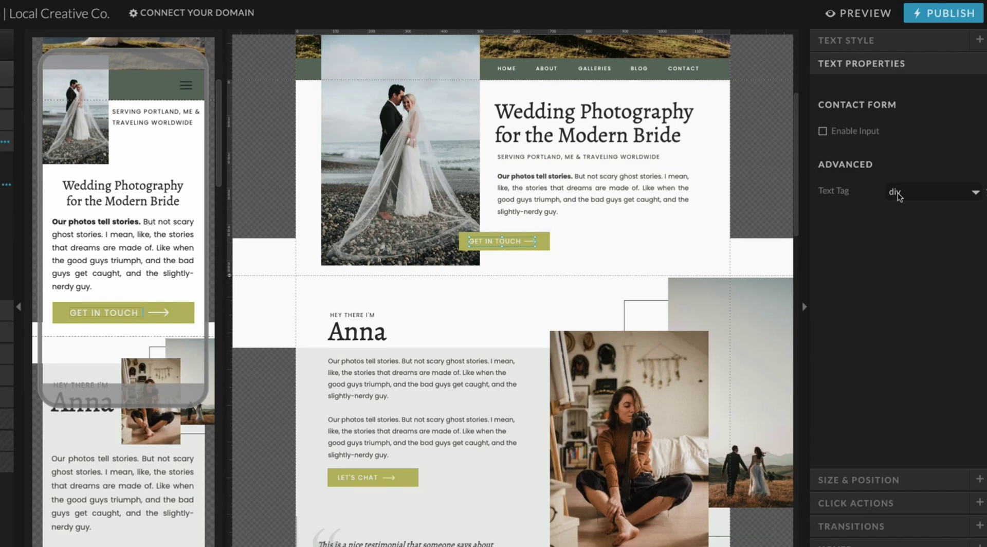
{"action": "scroll", "coordinate": [565, 154], "scroll_direction": "up", "scroll_amount": 2}
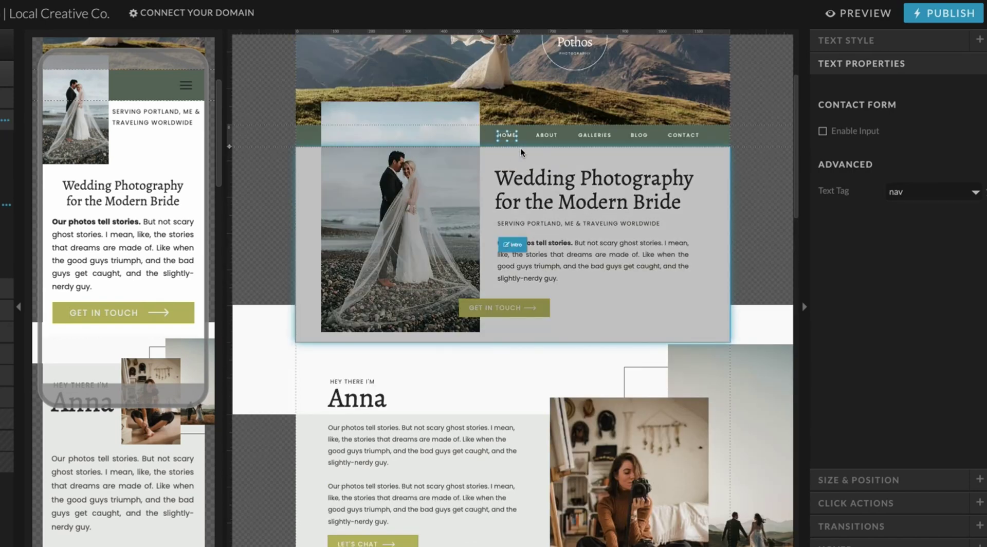
{"action": "left_click", "coordinate": [507, 135]}
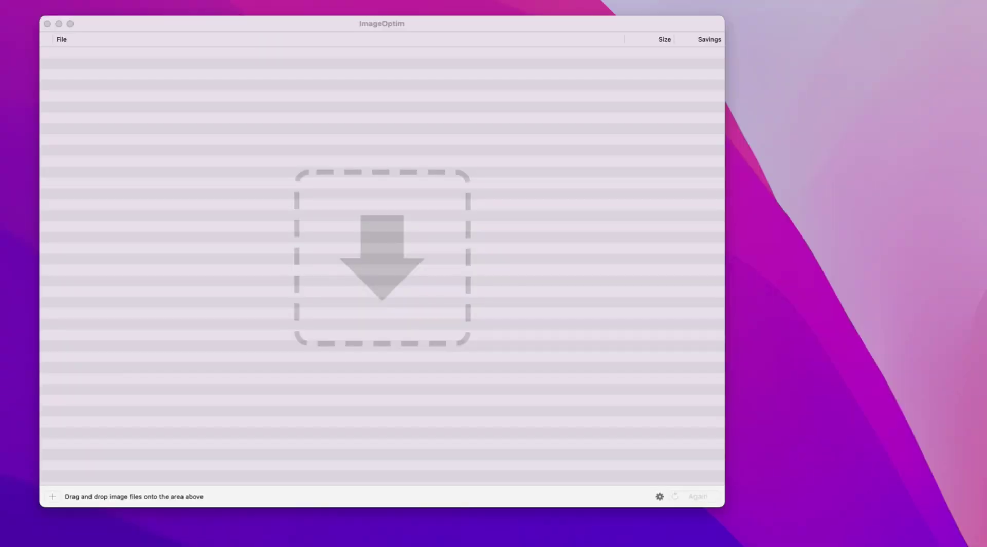
Switch to ImageOptim and add the four JPG photos from the Test folder for compression
{"action": "left_click_drag", "start_coordinate": [981, 234], "coordinate": [498, 238]}
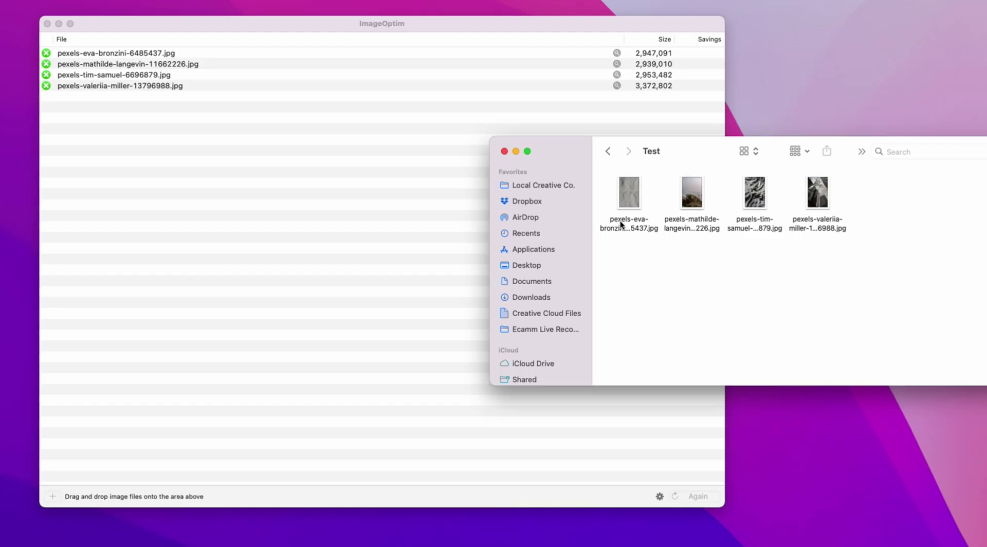
Preview the second photo in the Test folder, close it, and rename the file to tropical-beach-san-diego.jpg
{"action": "left_click", "coordinate": [622, 226]}
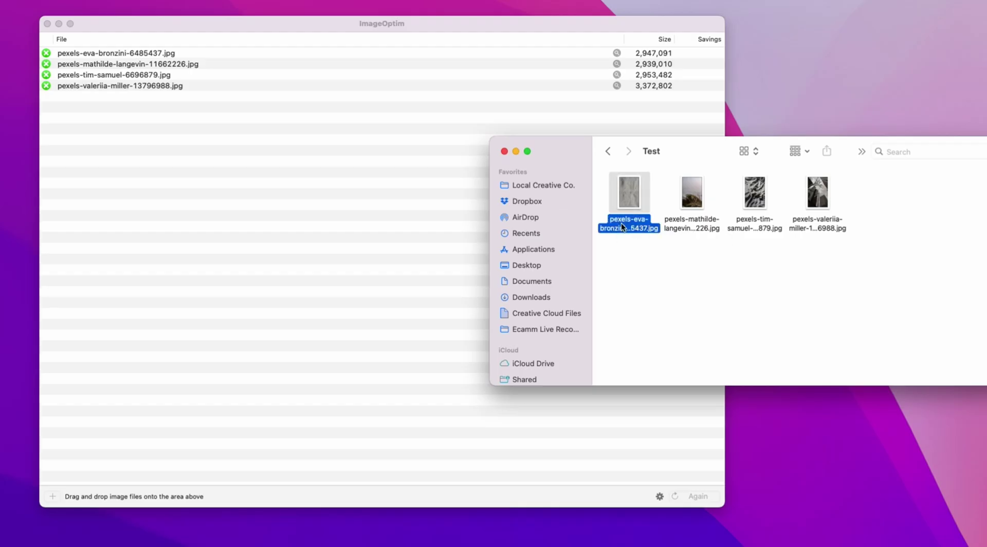
{"action": "left_click", "coordinate": [622, 226]}
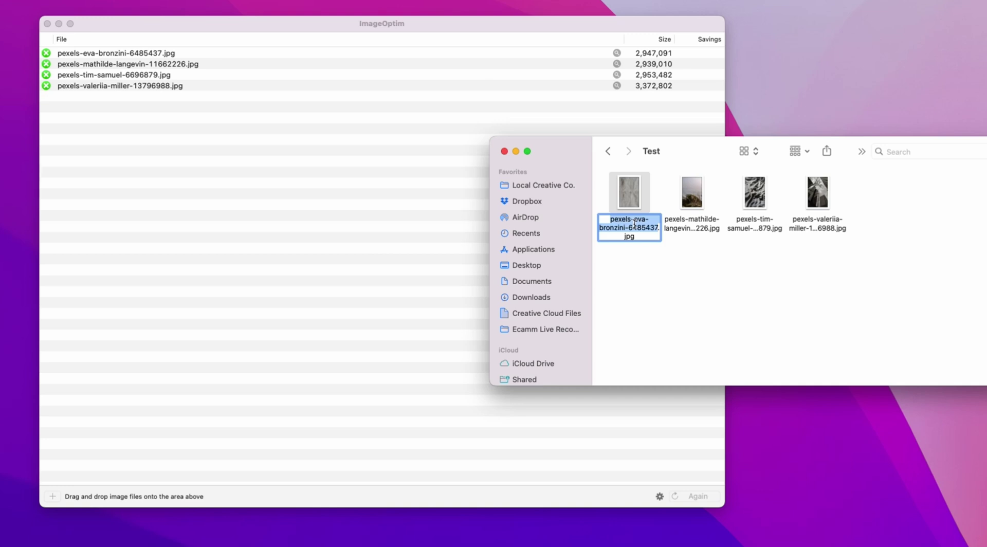
{"action": "double_click", "coordinate": [691, 194]}
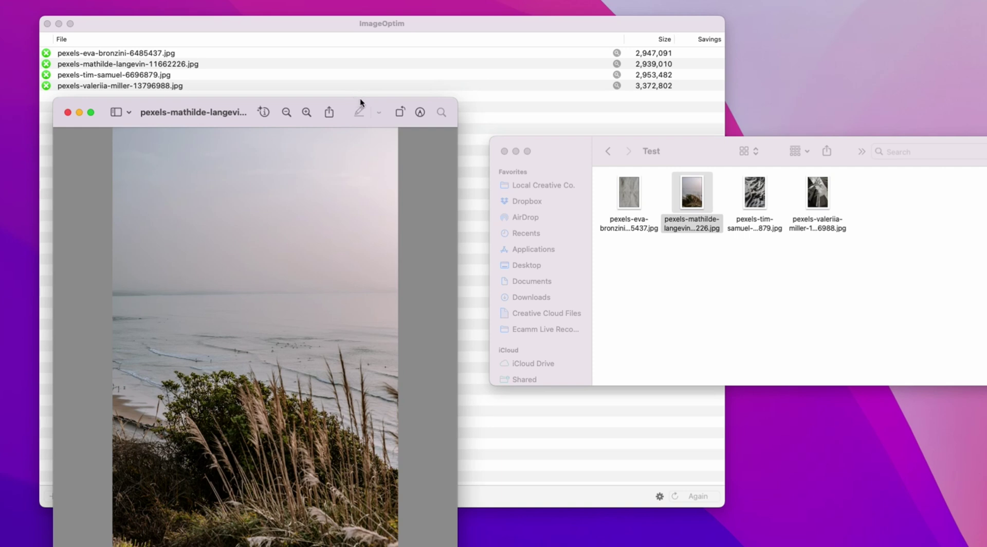
{"action": "left_click", "coordinate": [67, 112]}
{"action": "left_click", "coordinate": [691, 229]}
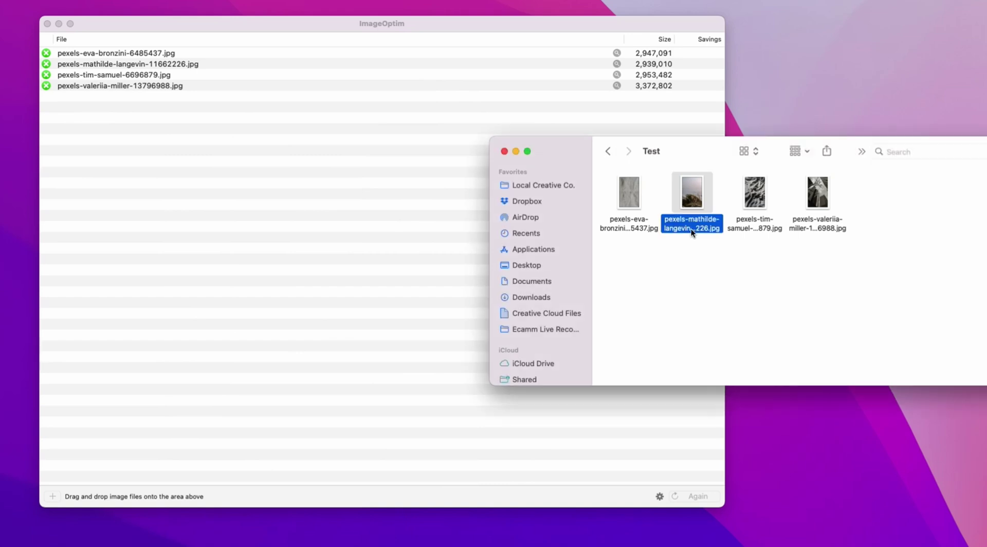
{"action": "left_click", "coordinate": [691, 230]}
{"action": "type", "text": "tropical-beach-san-diego"}
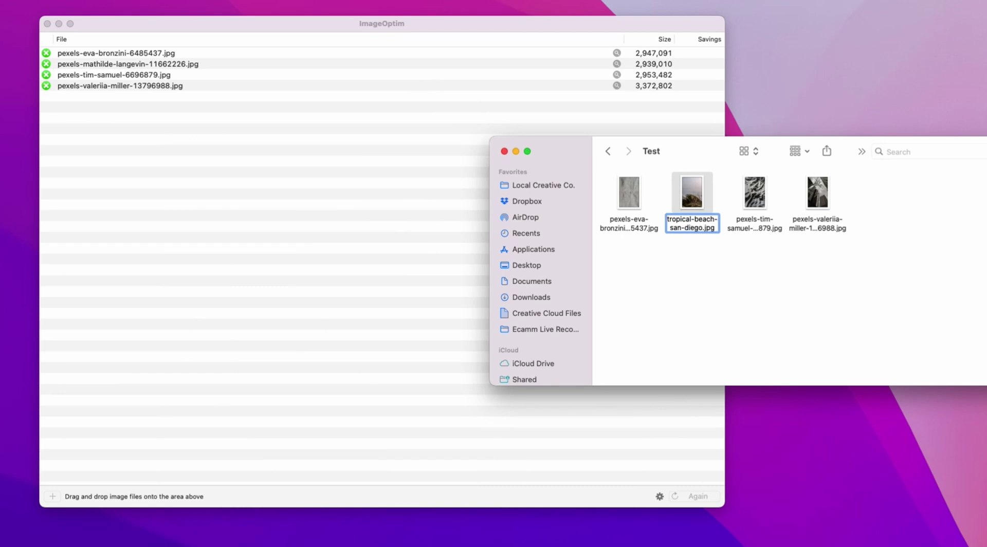
{"action": "key", "text": "Return"}
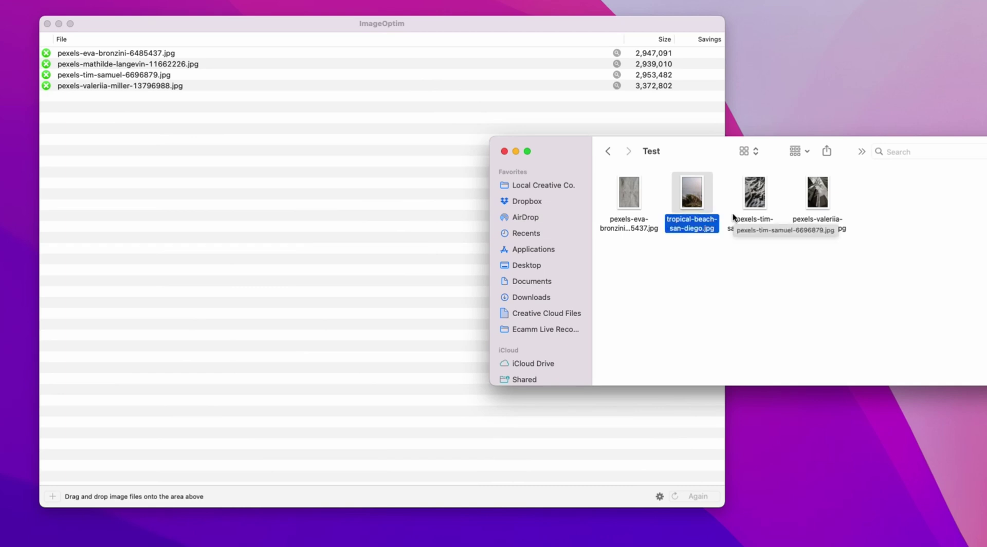